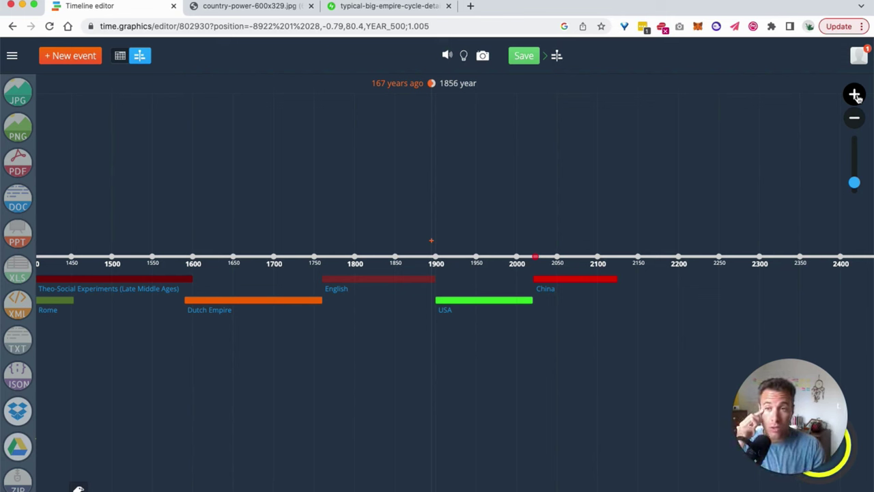
click(251, 6)
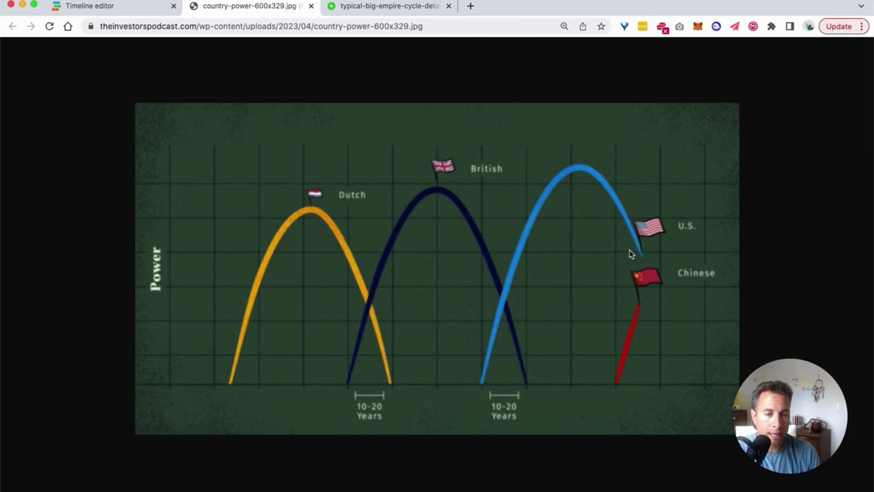
click(362, 7)
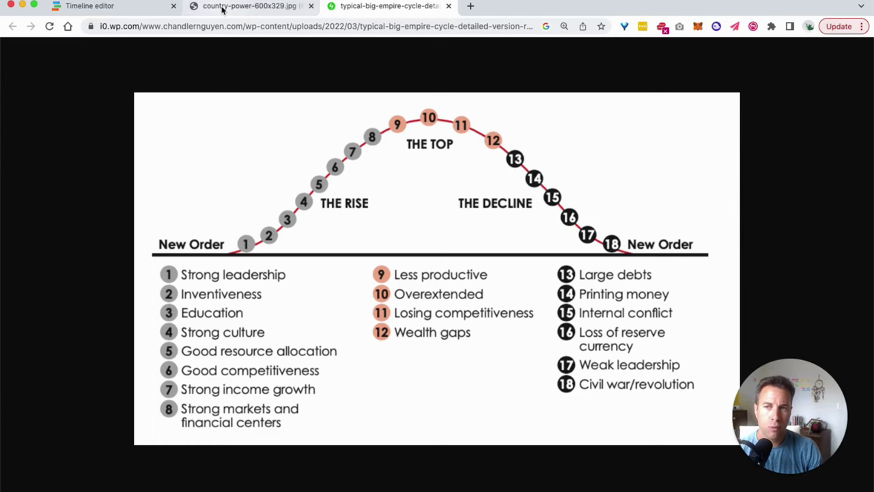
click(121, 7)
Switch to the browser tab showing the country-power chart of overlapping Dutch, British and U.S. curves
click(205, 7)
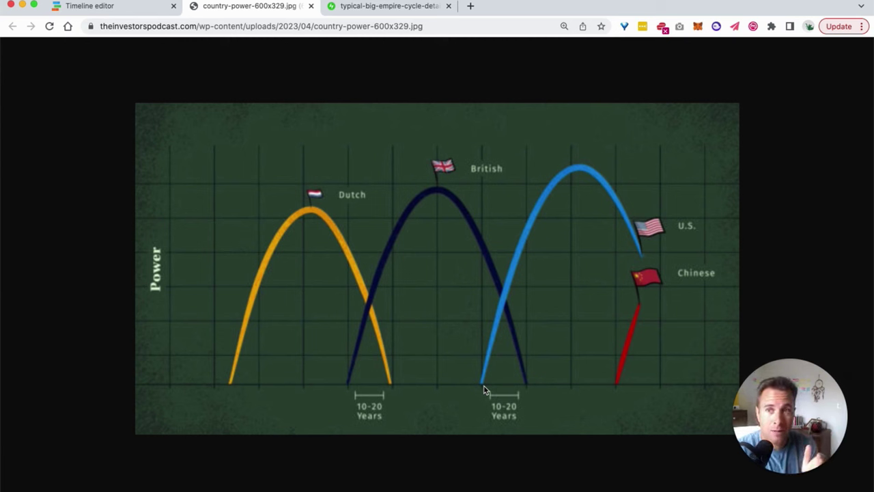
Return to the time.graphics timeline showing the Rome, Dutch Empire, English, USA and China bars
click(123, 6)
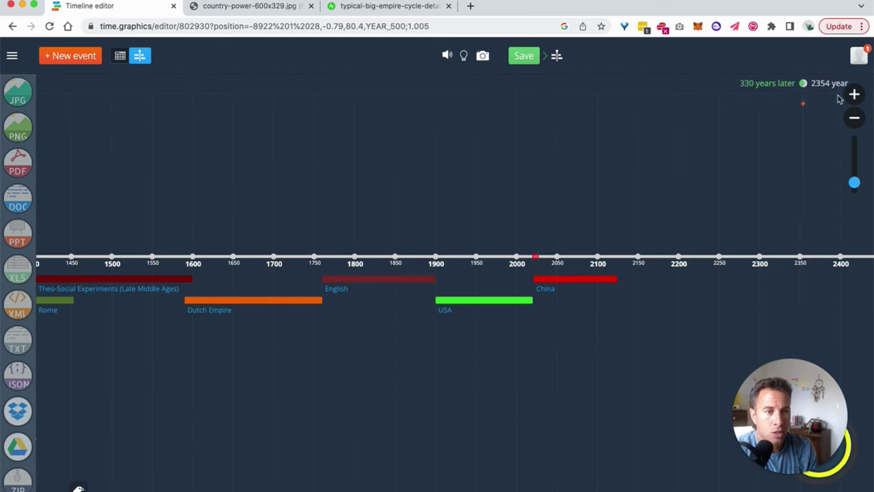
Zoom the timeline out repeatedly until the axis spans about 200 to 3600
click(854, 119)
click(855, 120)
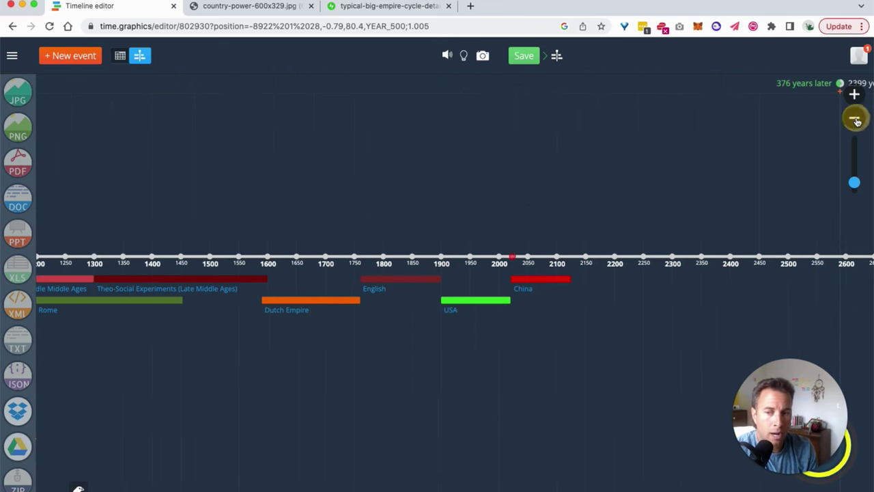
click(855, 119)
click(855, 120)
click(855, 120)
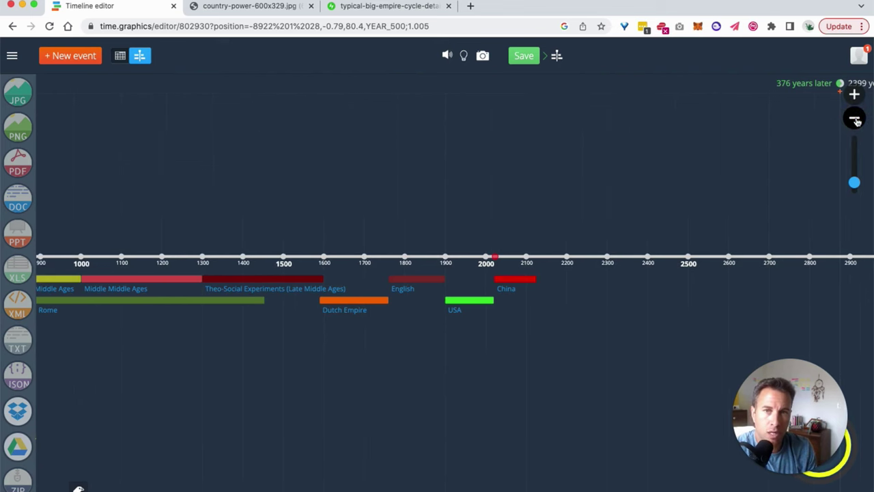
click(855, 120)
click(855, 119)
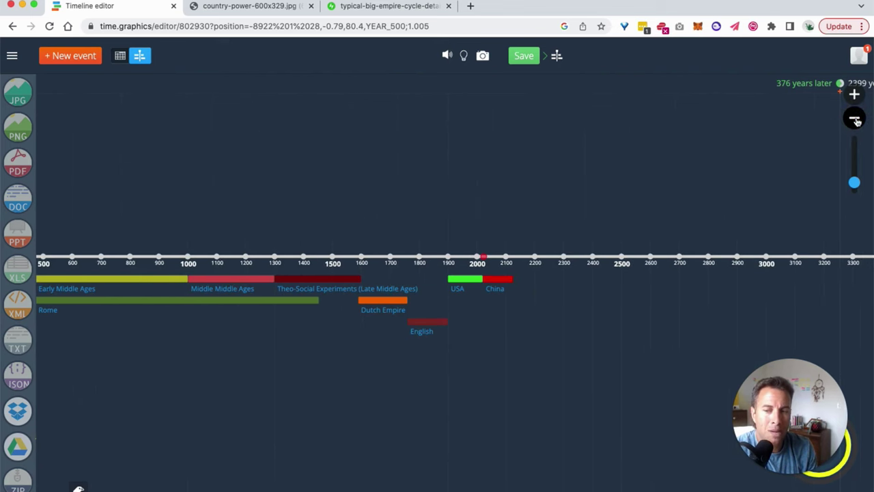
click(855, 120)
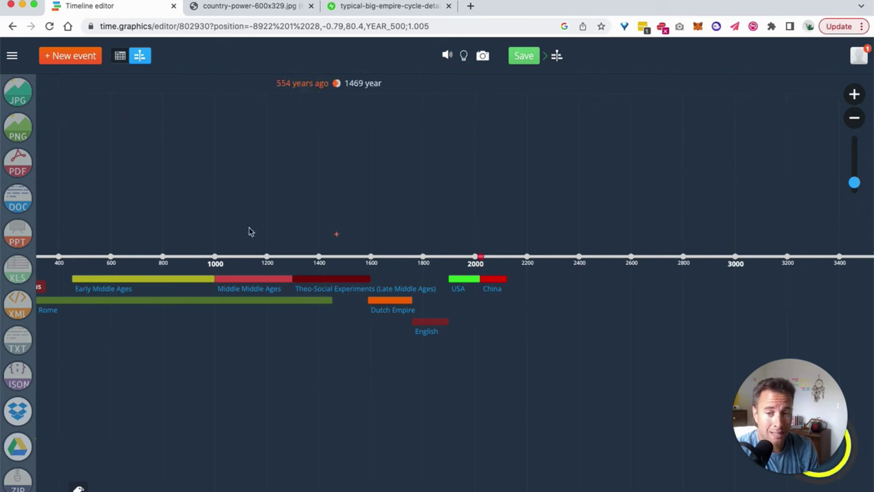
click(853, 121)
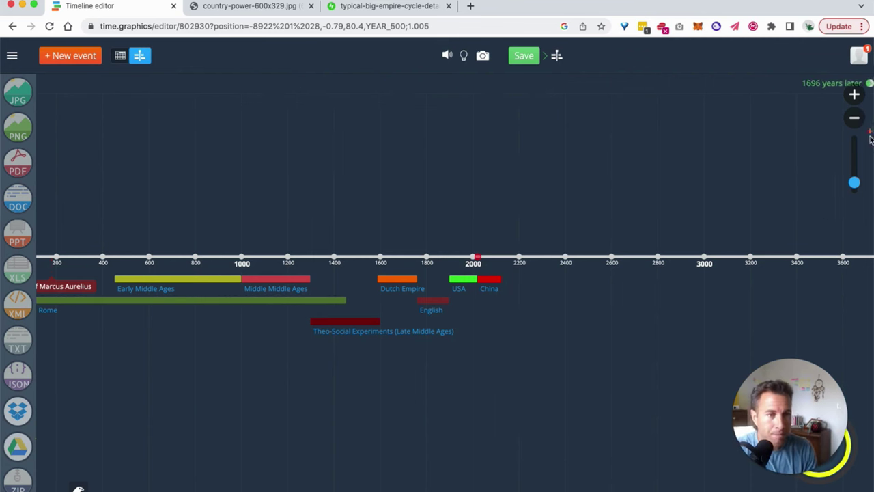
Zoom out two more steps to show Ancient Greece through China, then view the country-power chart
click(855, 121)
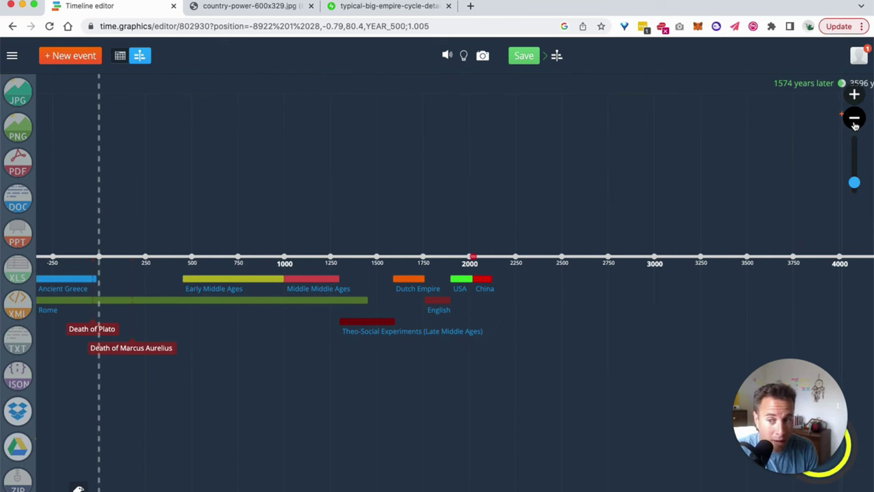
click(855, 121)
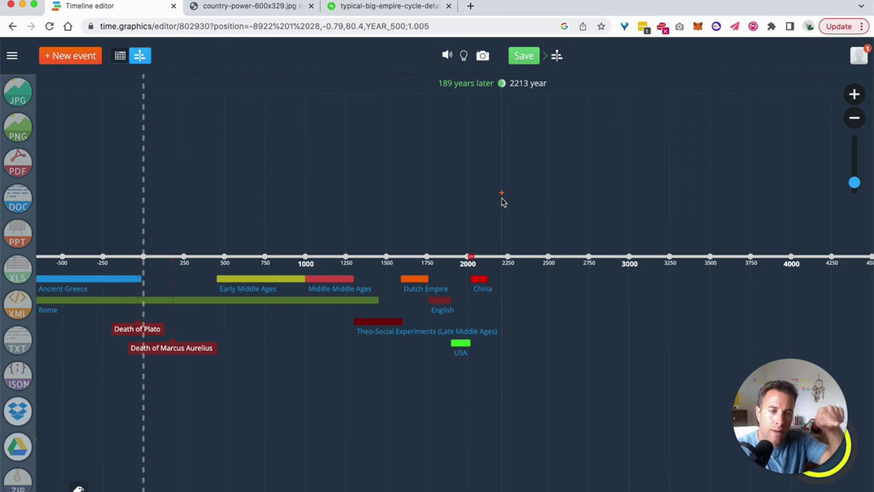
click(214, 12)
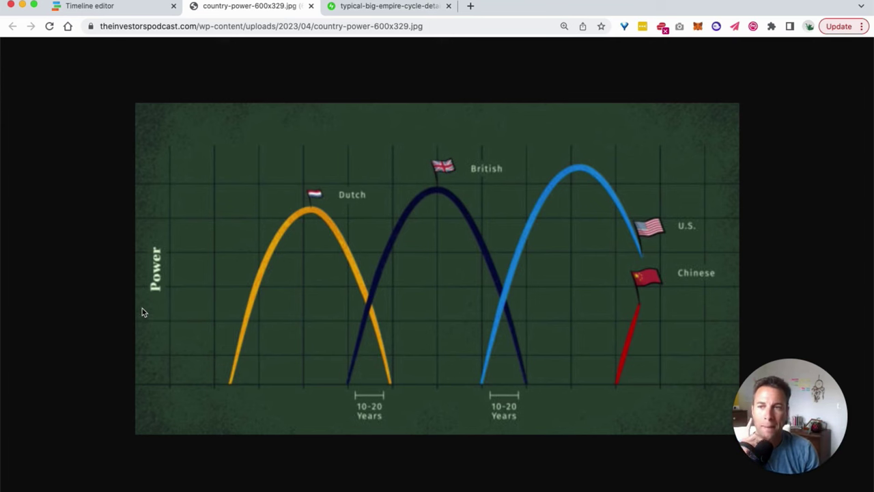
Return to the time.graphics timeline with the Ancient Greece and Rome through USA and China bars
click(122, 8)
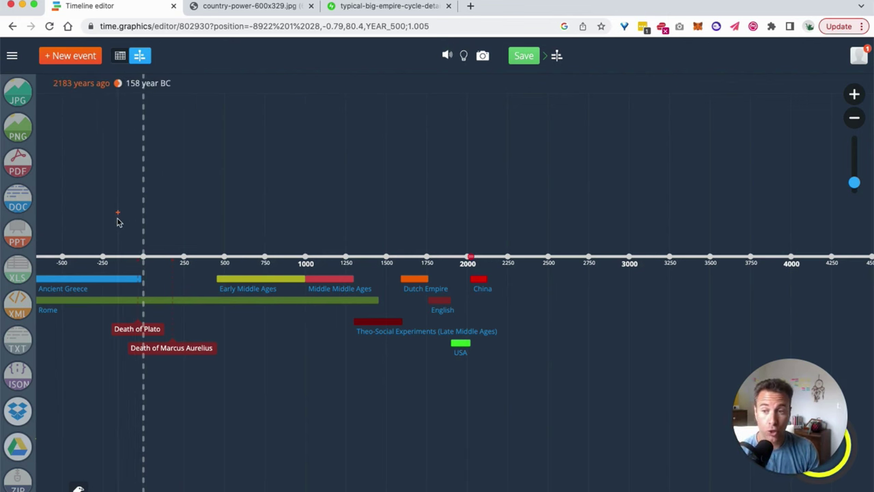
Pan the timeline back to about 2750 BC, revealing the Egypt and Central / South America bars
mouse_move(164, 217)
mouse_down()
mouse_move(423, 212)
mouse_move(497, 227)
mouse_up()
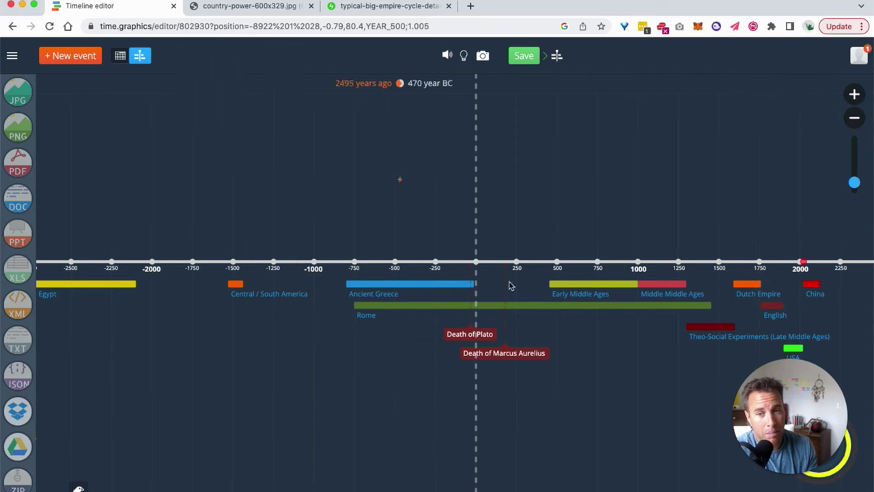
Zoom the timeline out twice so the axis spans roughly -4000 to 4000, fitting Egypt through China
click(854, 118)
click(853, 118)
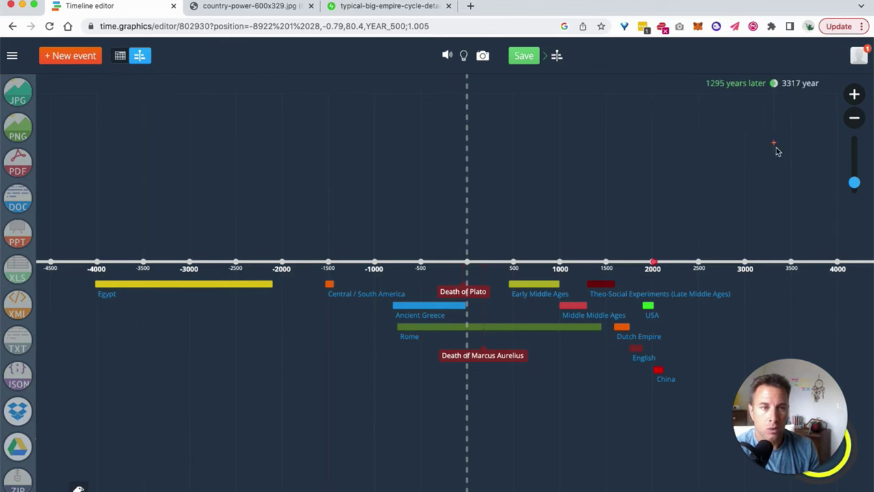
click(857, 120)
click(859, 120)
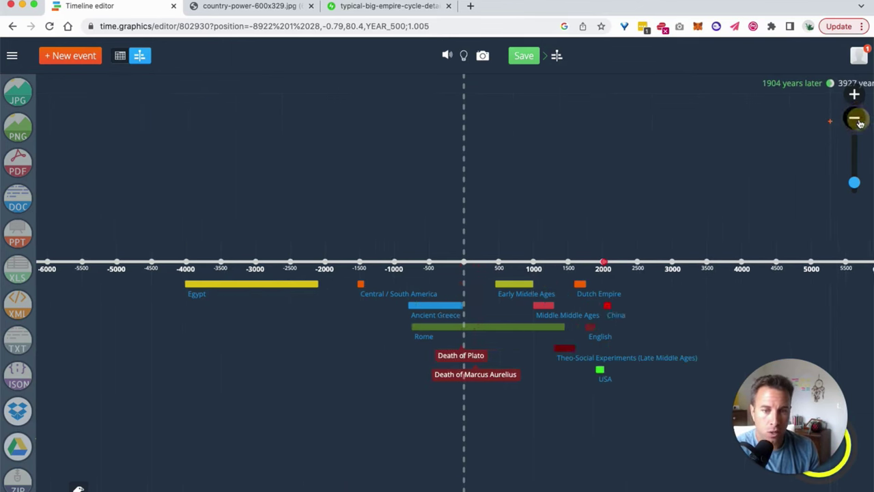
click(858, 120)
click(858, 120)
click(859, 120)
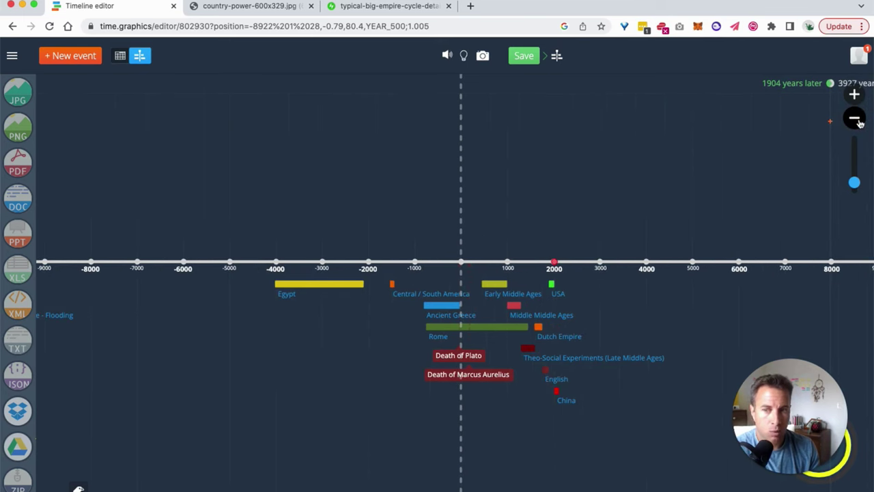
click(858, 120)
click(858, 120)
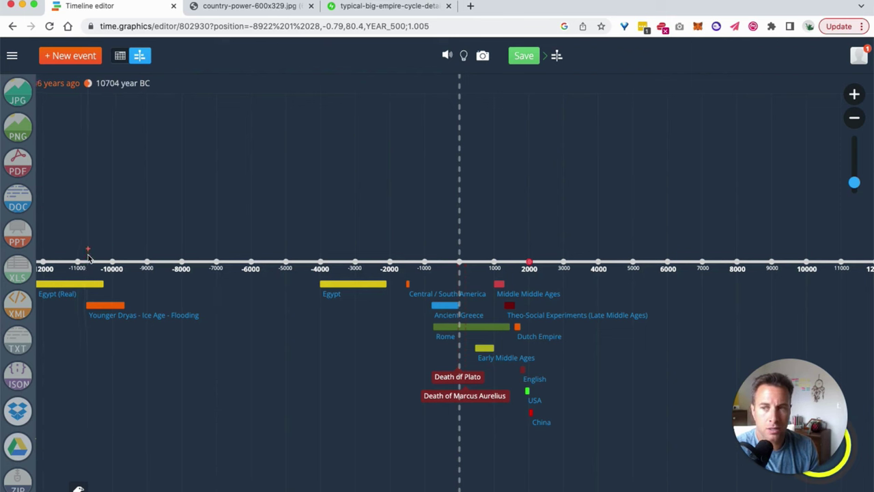
Pan the timeline so the Egypt (Real) and Younger Dryas flooding bars near 12000–10000 BC fully show
drag(87, 258, 153, 258)
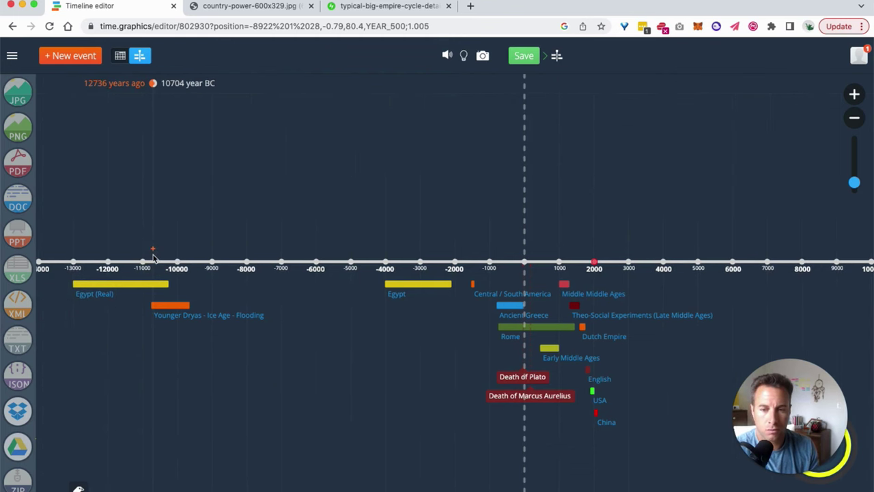